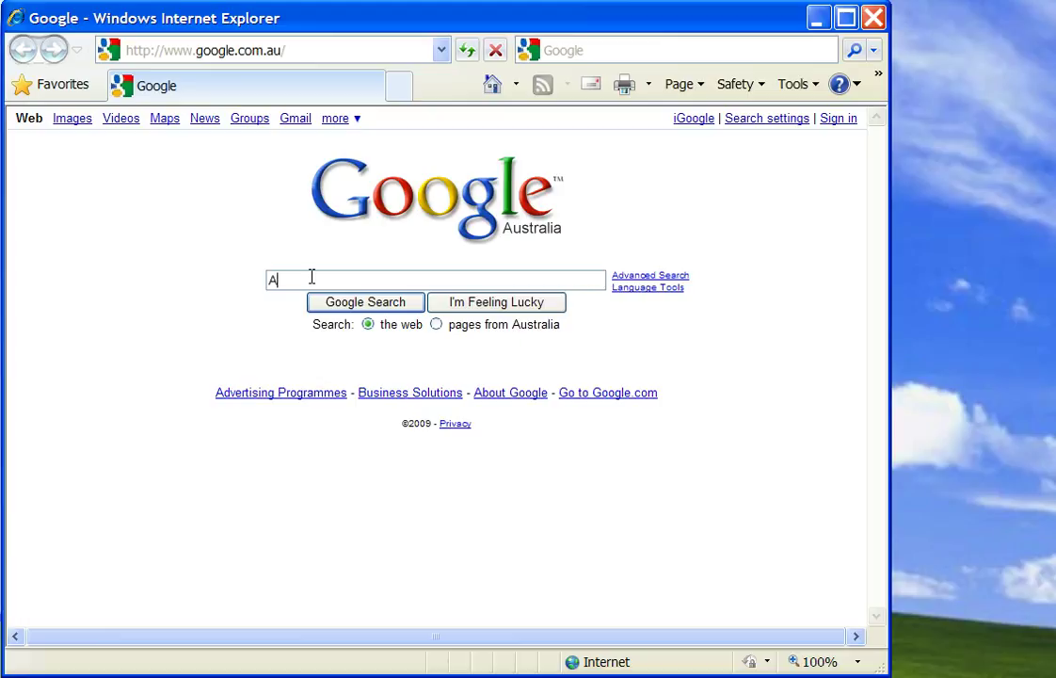
# Search the web for "audacity download free"
pyautogui.write('udaci')
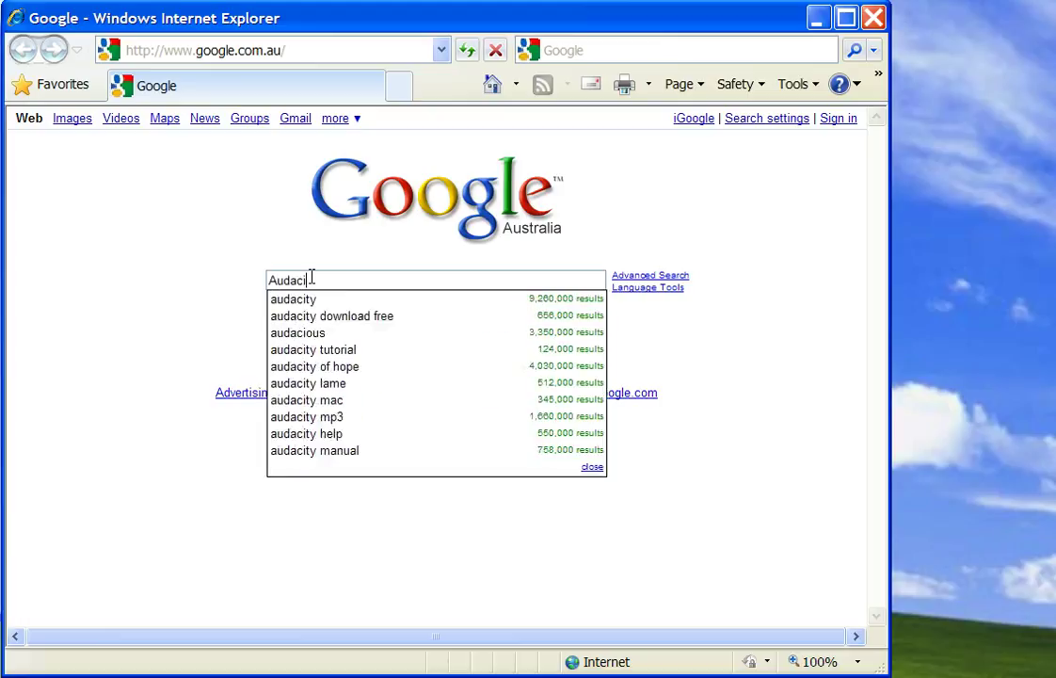
pyautogui.write('ty')
pyautogui.press('Down')
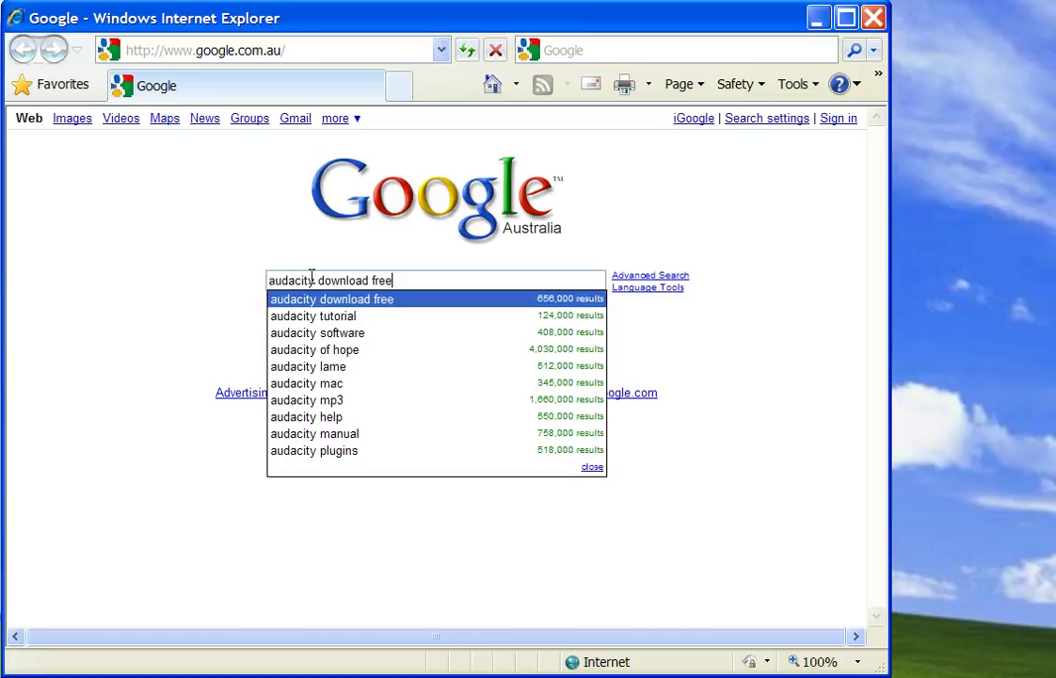
pyautogui.press('Return')
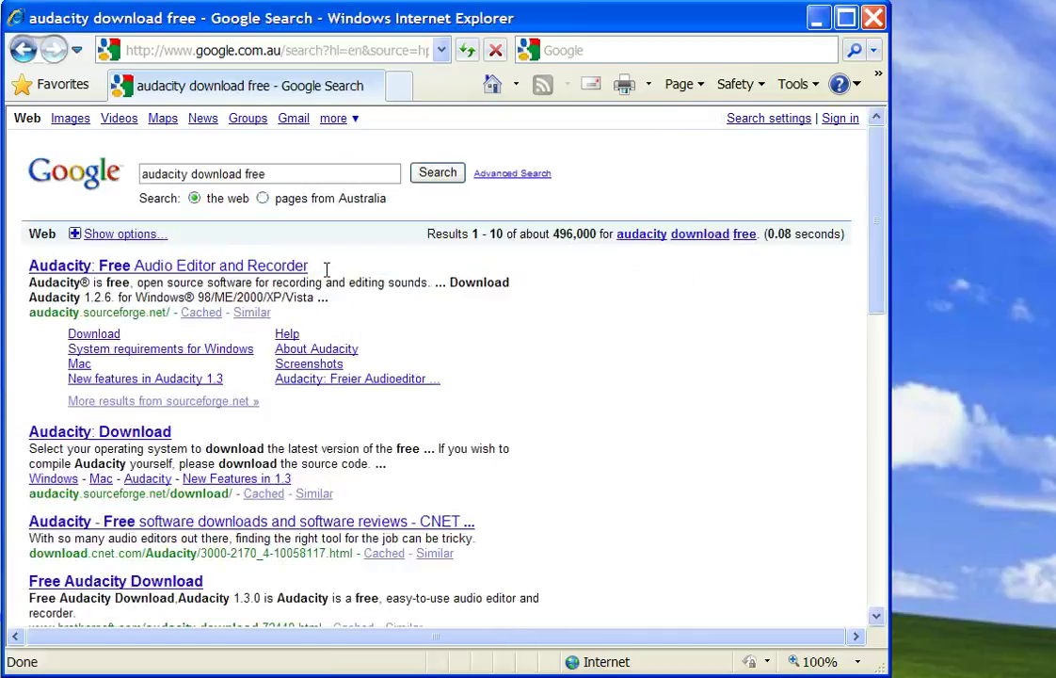
# Open Audacity's download page and go to the stable 1.2 version for Windows, checking its optional downloads
pyautogui.click(94, 335)
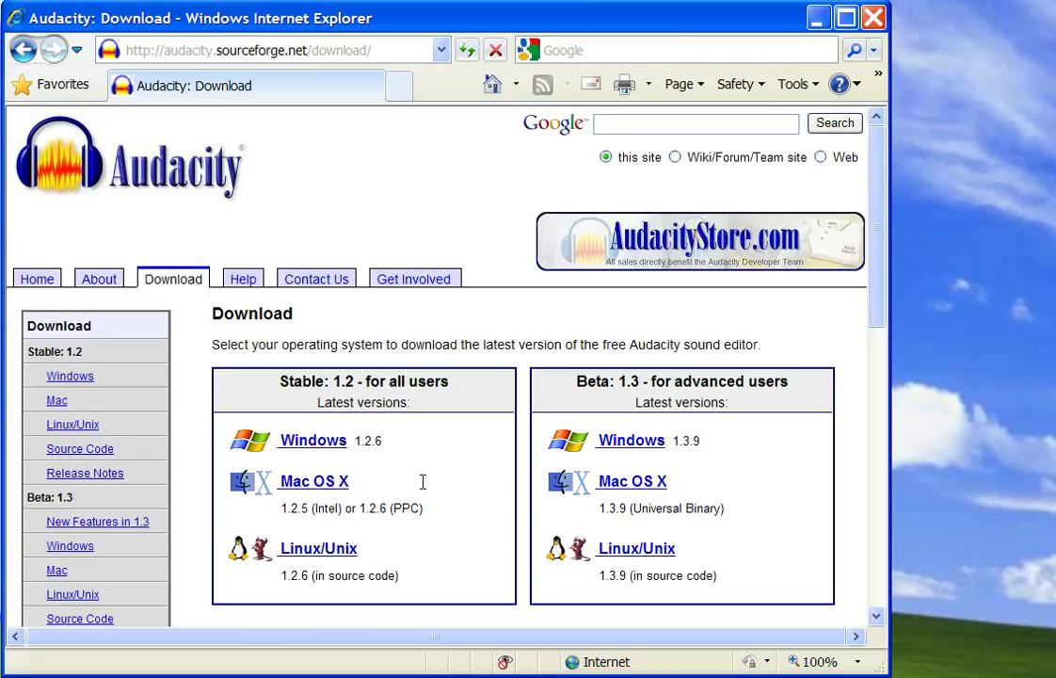
pyautogui.click(329, 448)
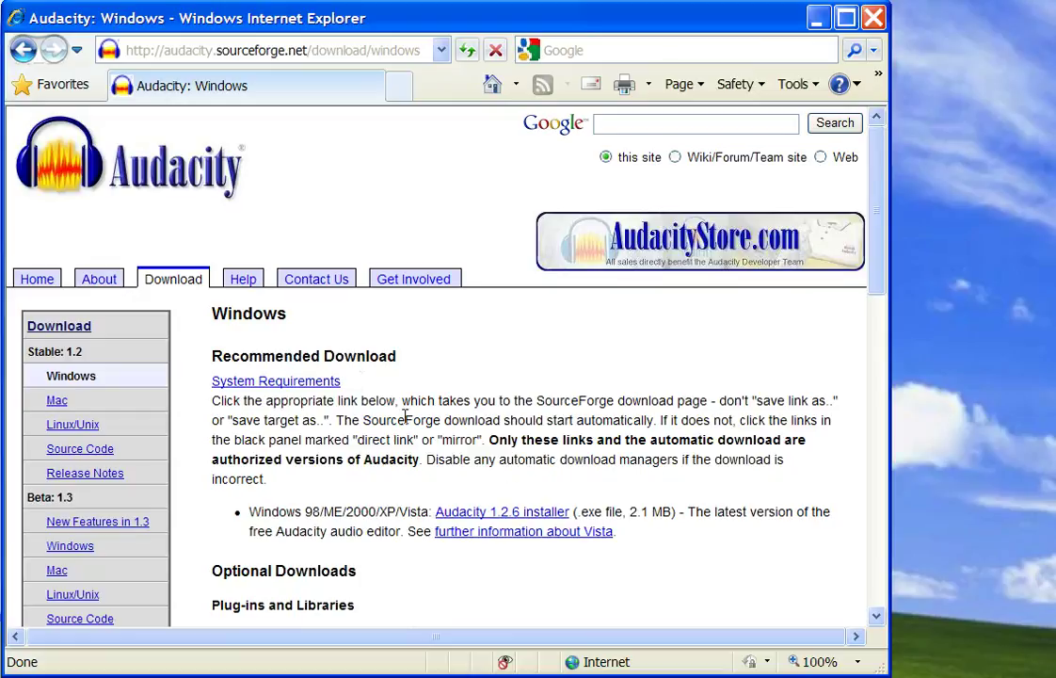
pyautogui.scroll(-3, 511, 473)
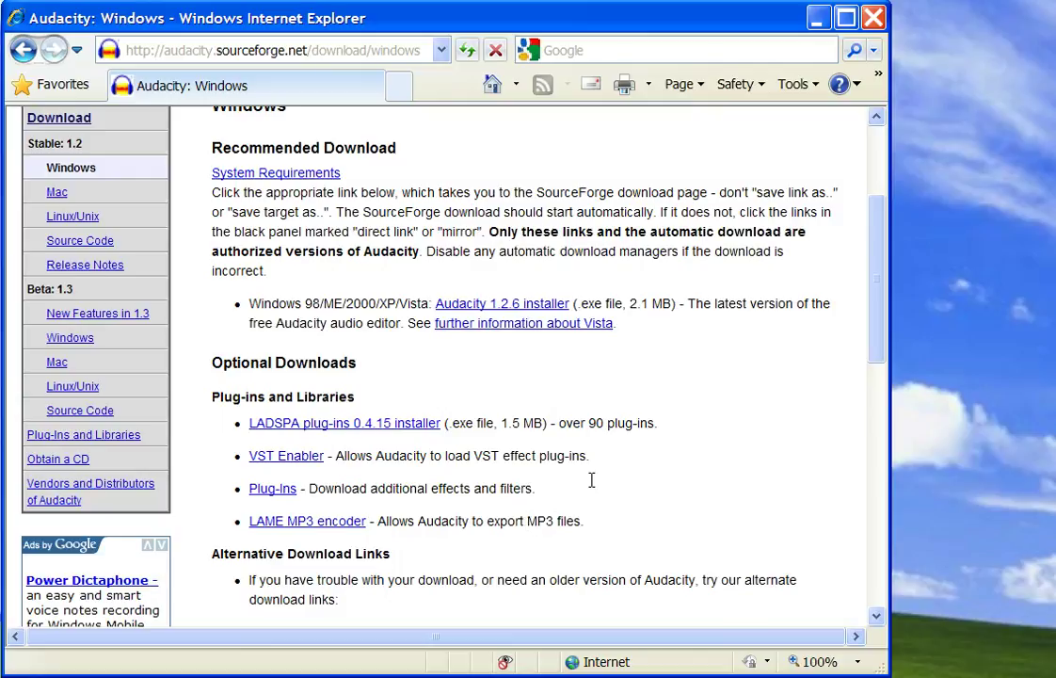
pyautogui.scroll(3, 586, 475)
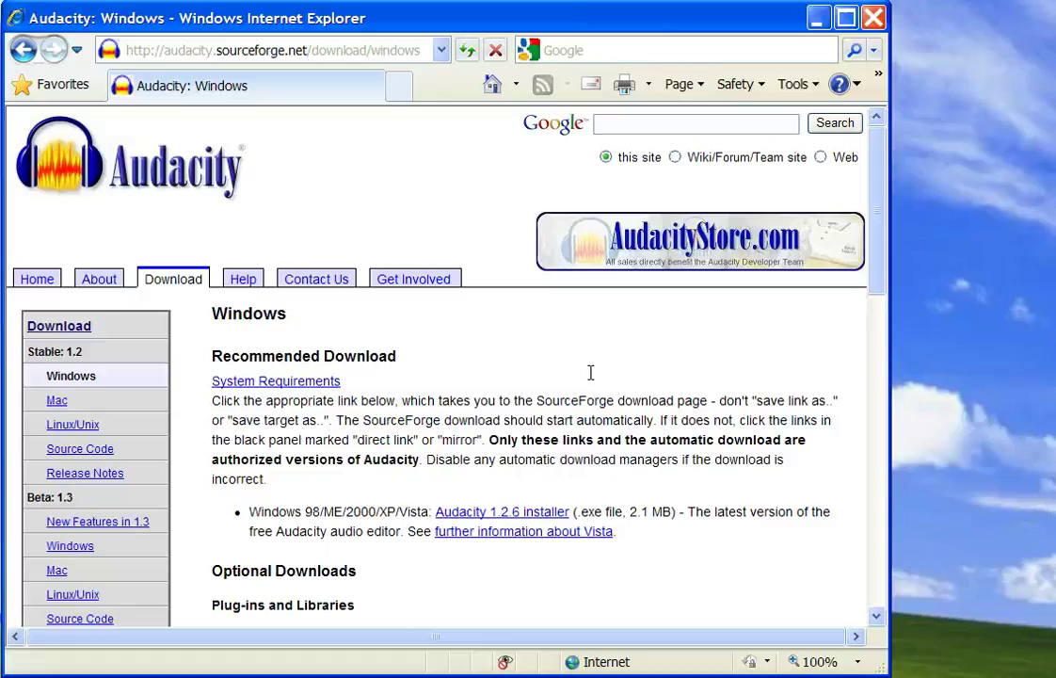
# Download the Audacity 1.2.6 installer through SourceForge's direct link and run it
pyautogui.click(549, 518)
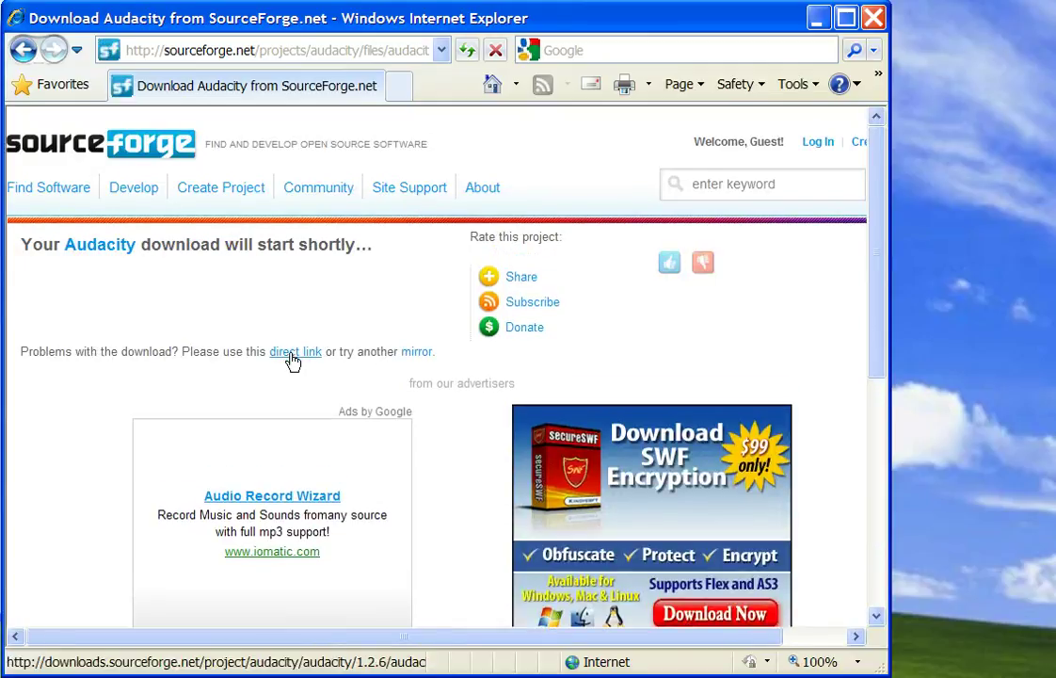
pyautogui.click(295, 354)
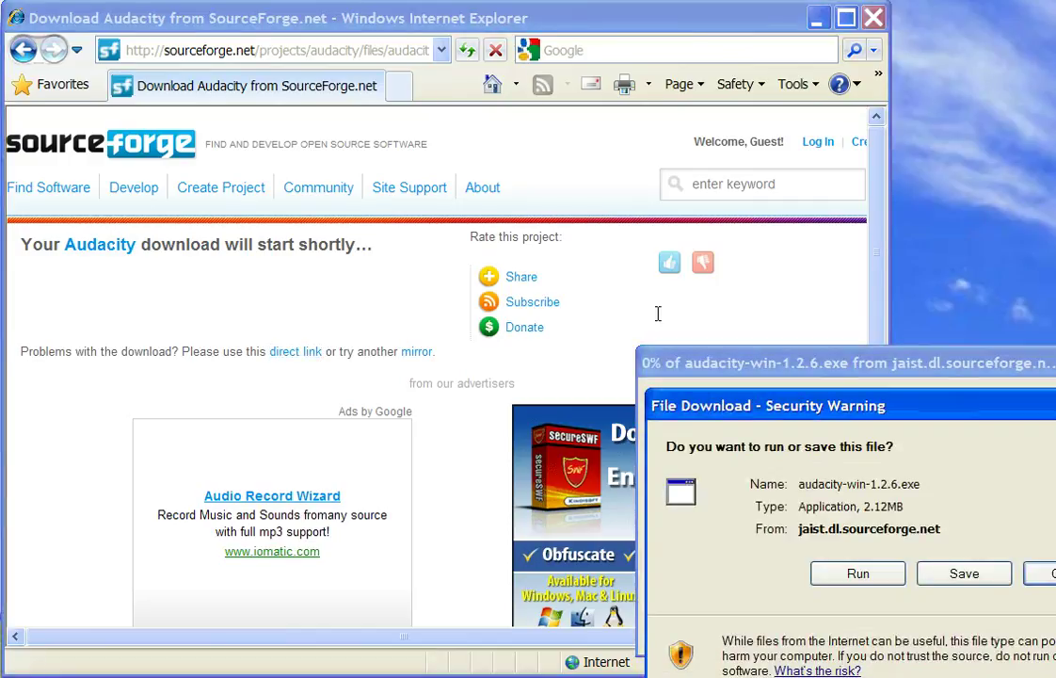
pyautogui.moveTo(824, 407); pyautogui.dragTo(462, 243)
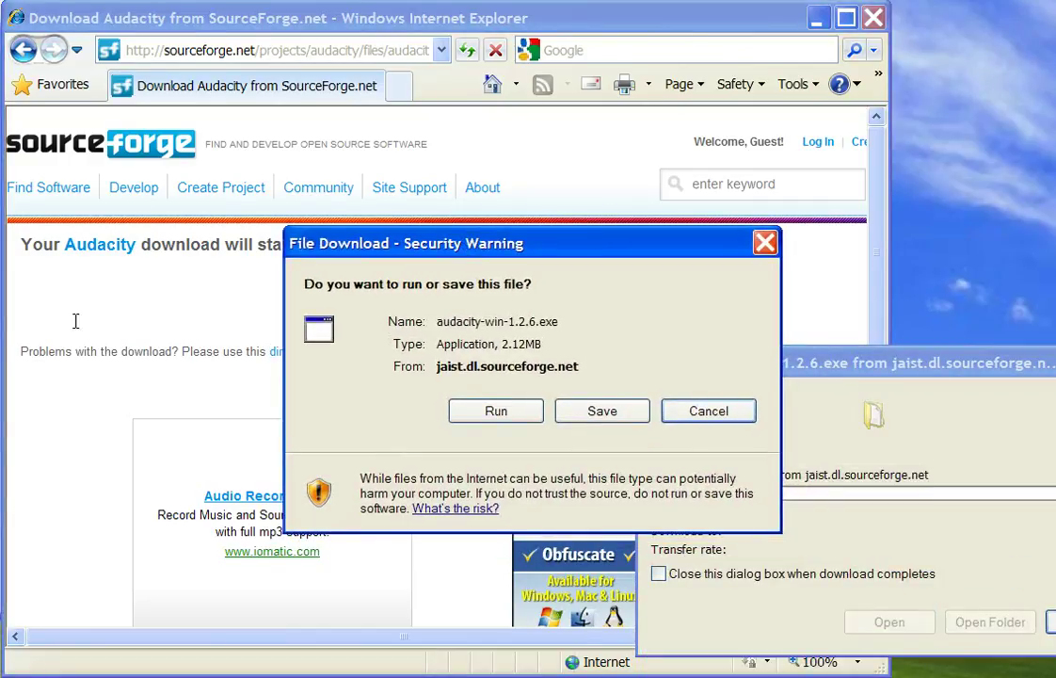
pyautogui.click(514, 413)
pyautogui.moveTo(759, 362); pyautogui.dragTo(472, 186)
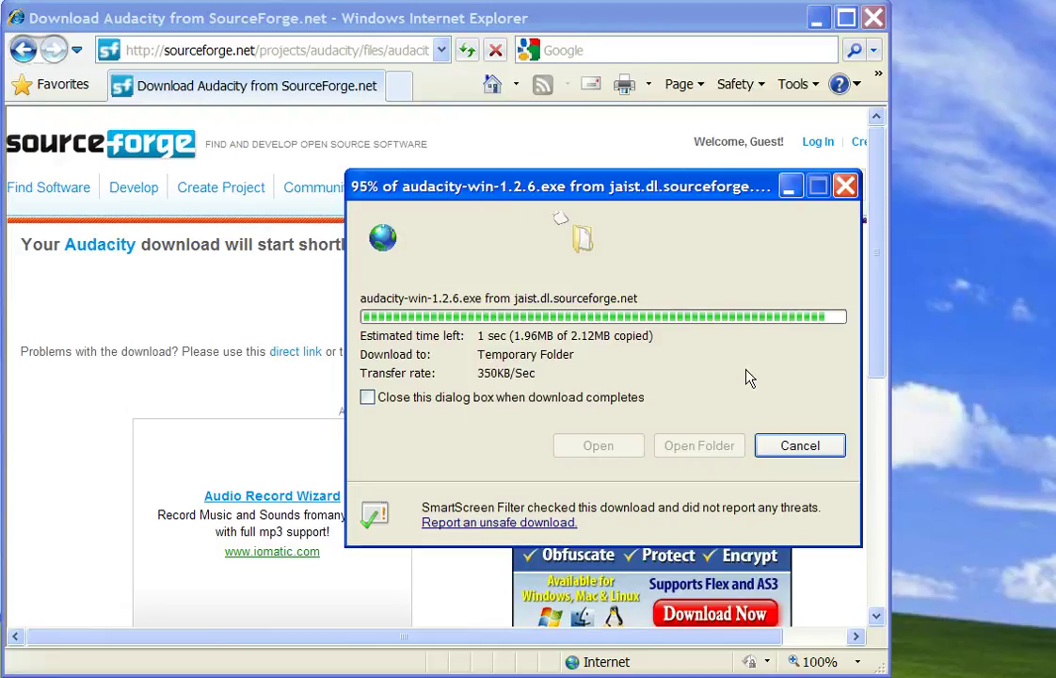
pyautogui.click(687, 382)
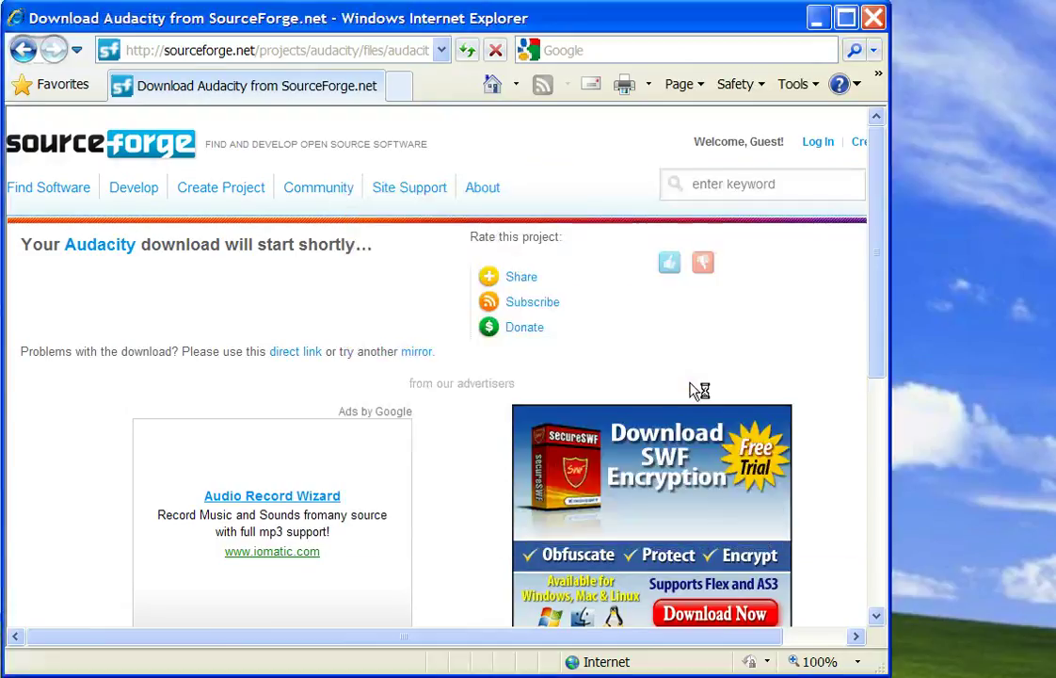
pyautogui.moveTo(725, 335); pyautogui.dragTo(419, 106)
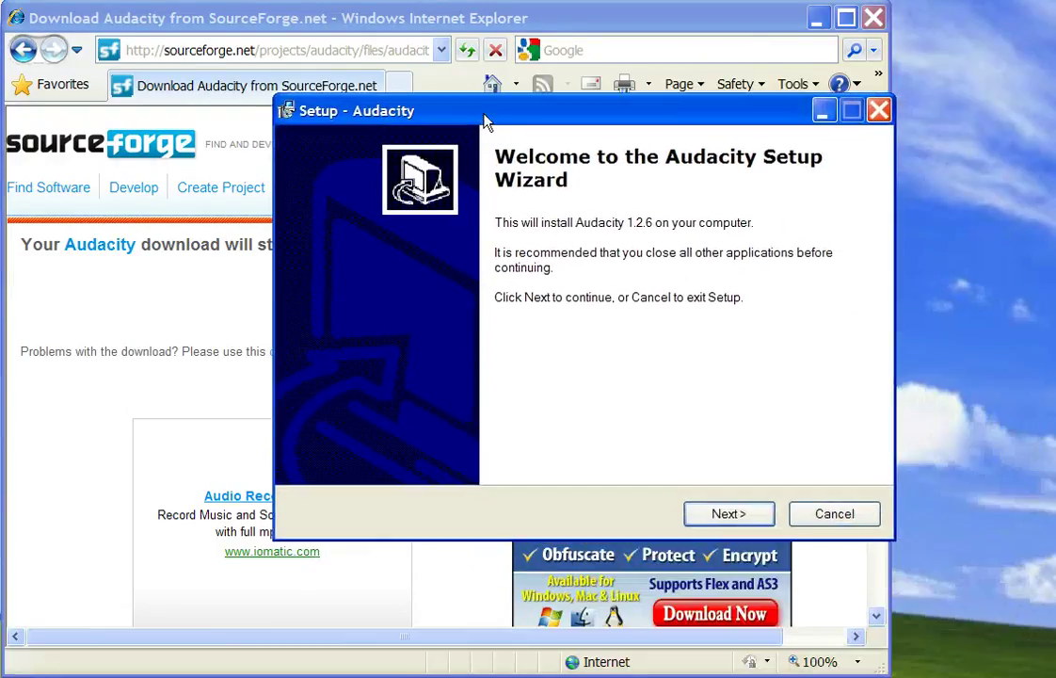
# Accept Audacity's license agreement and keep the default installation folder C:\Program Files\Audacity
pyautogui.click(756, 523)
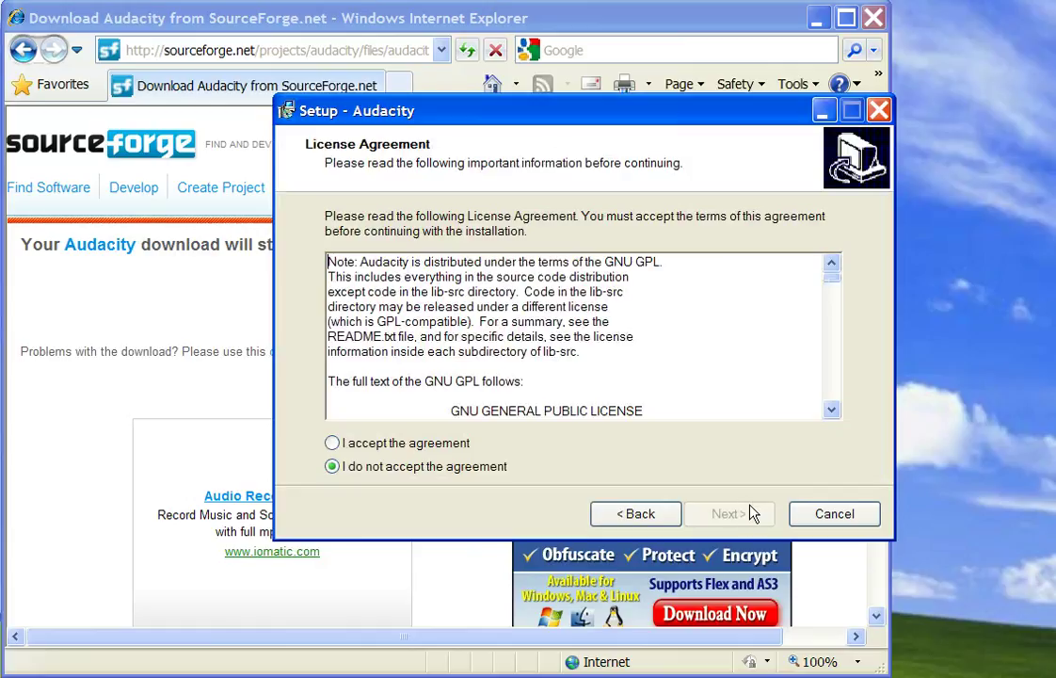
pyautogui.click(331, 443)
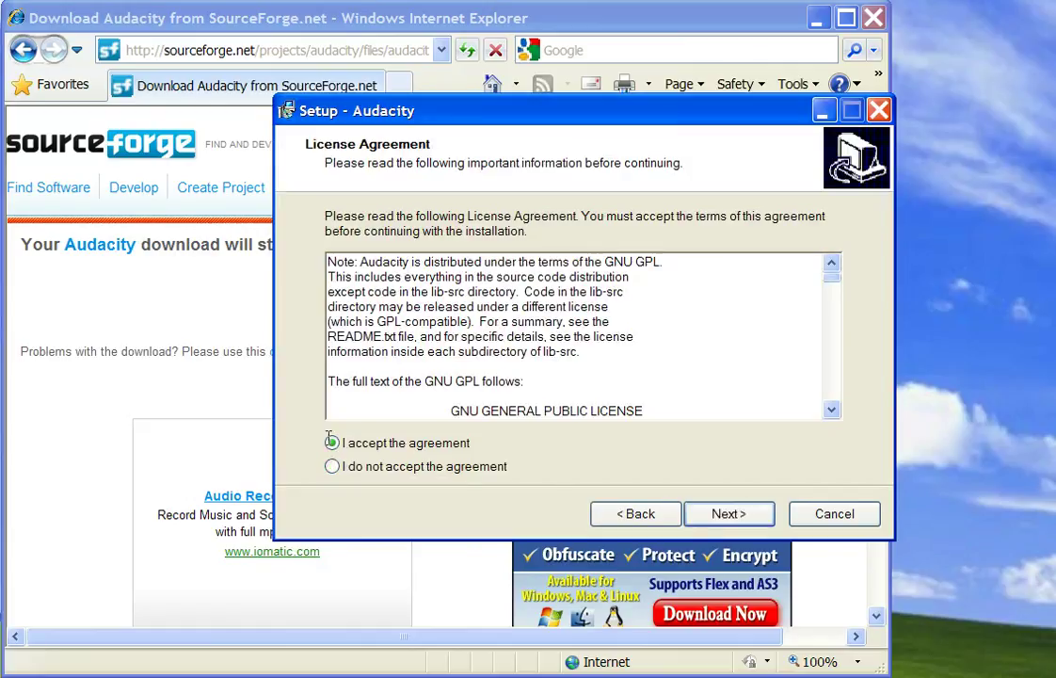
pyautogui.moveTo(833, 287); pyautogui.dragTo(830, 405)
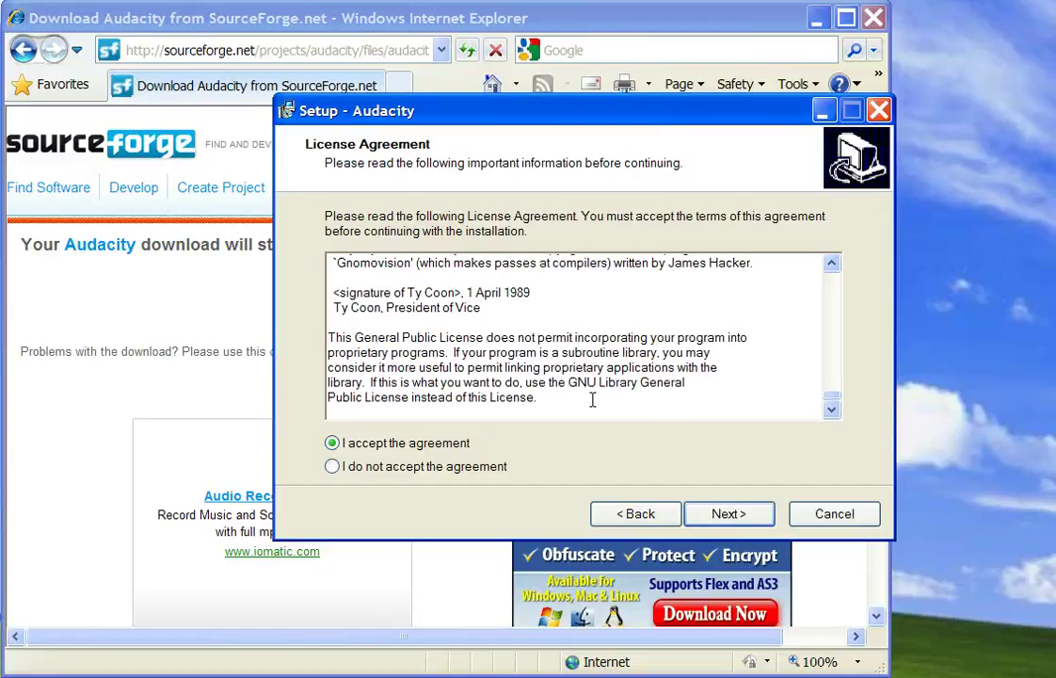
pyautogui.click(746, 524)
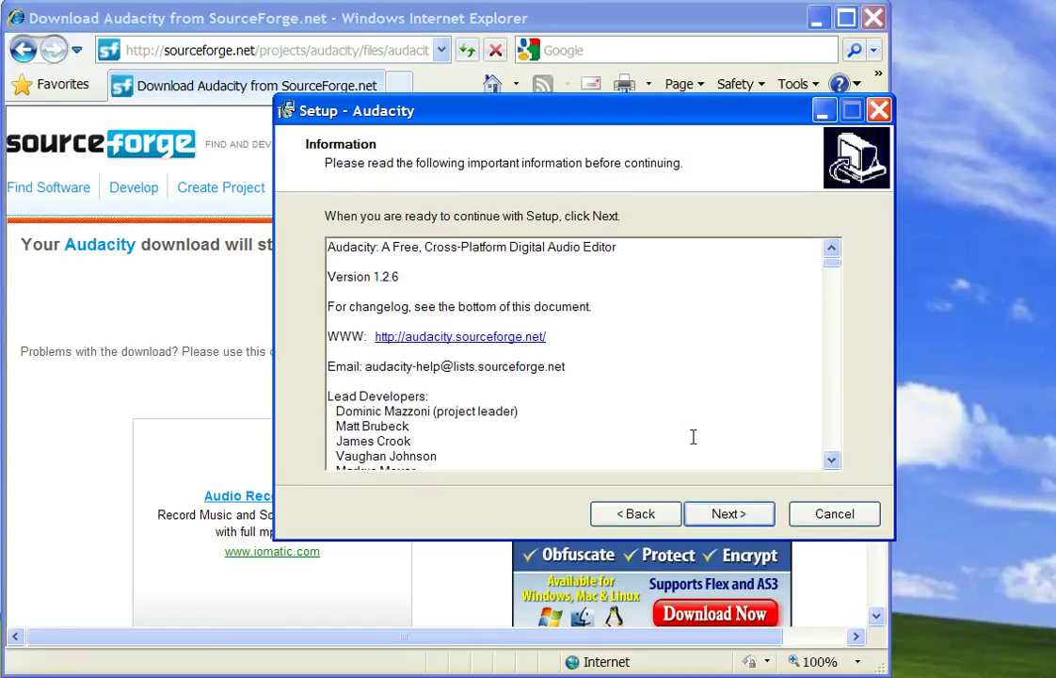
pyautogui.click(728, 517)
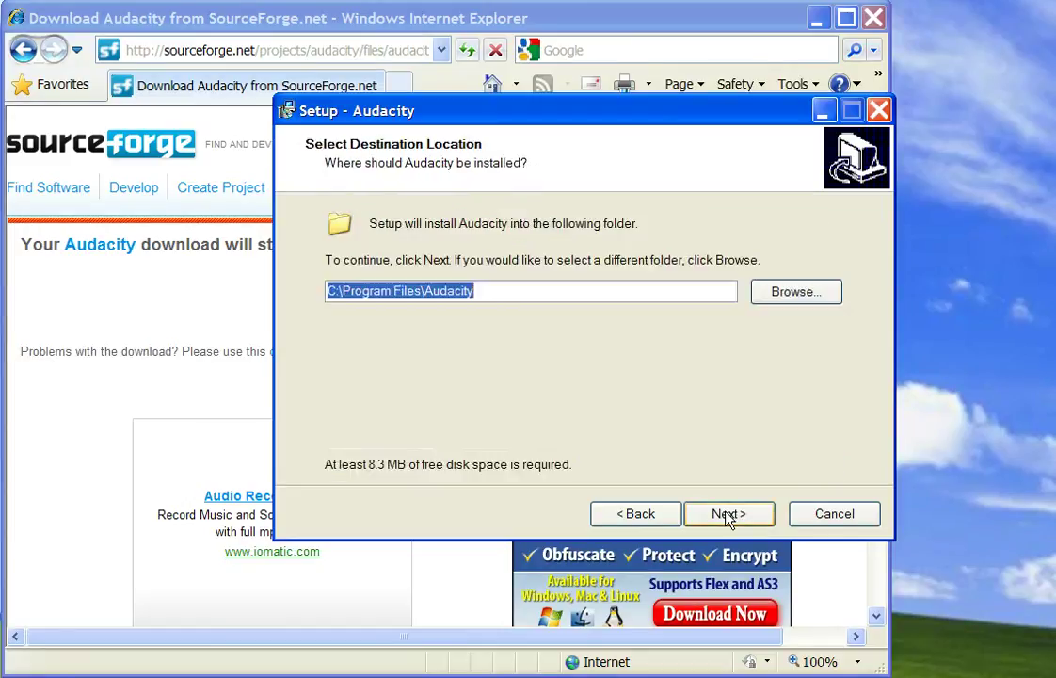
pyautogui.click(727, 517)
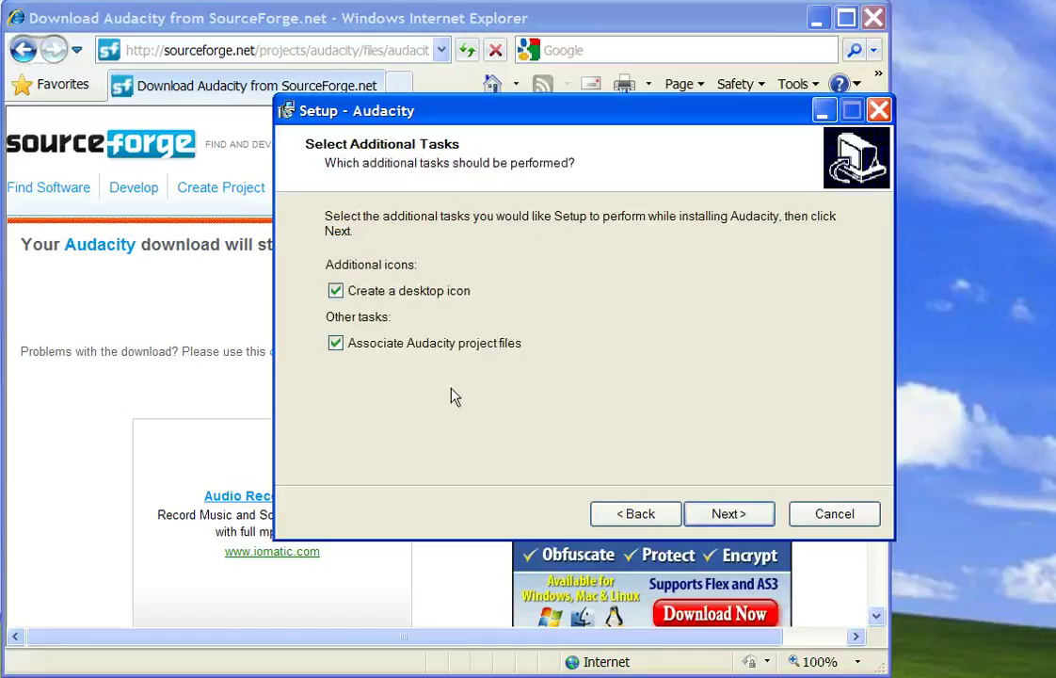
# Install Audacity without a desktop icon, keeping the project file association, and launch it when setup finishes
pyautogui.click(336, 291)
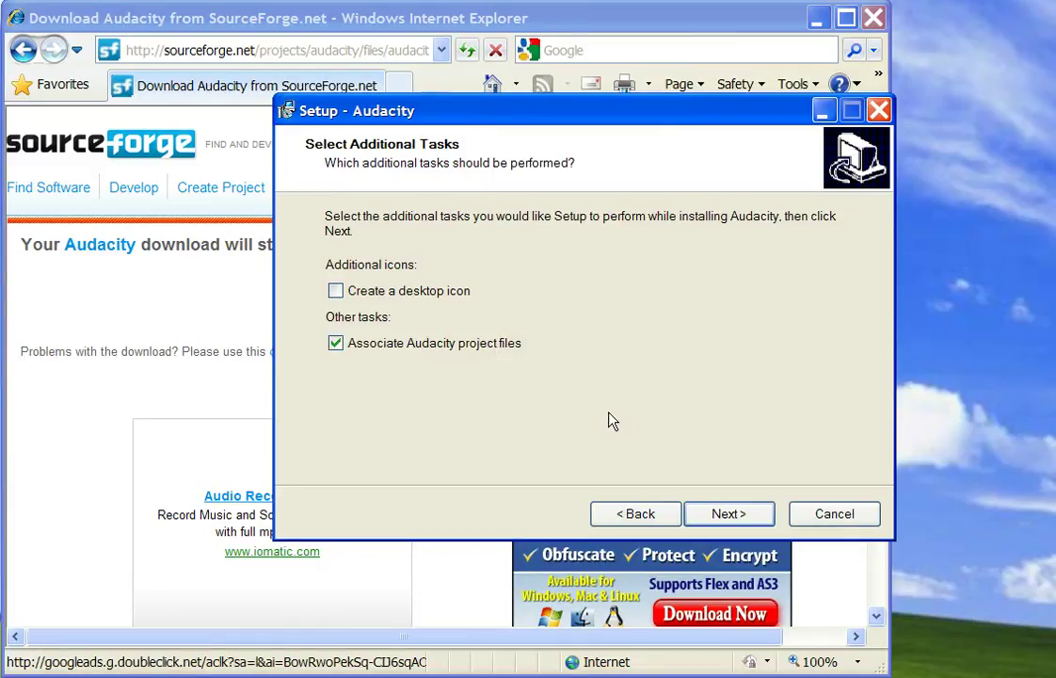
pyautogui.click(735, 516)
pyautogui.click(729, 514)
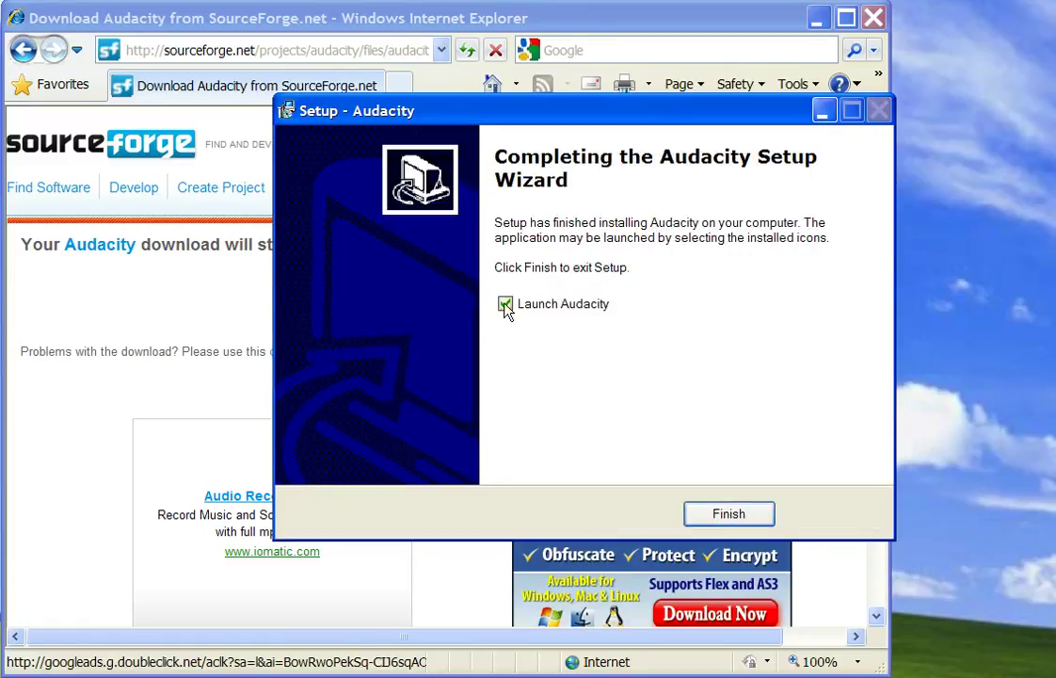
pyautogui.click(756, 506)
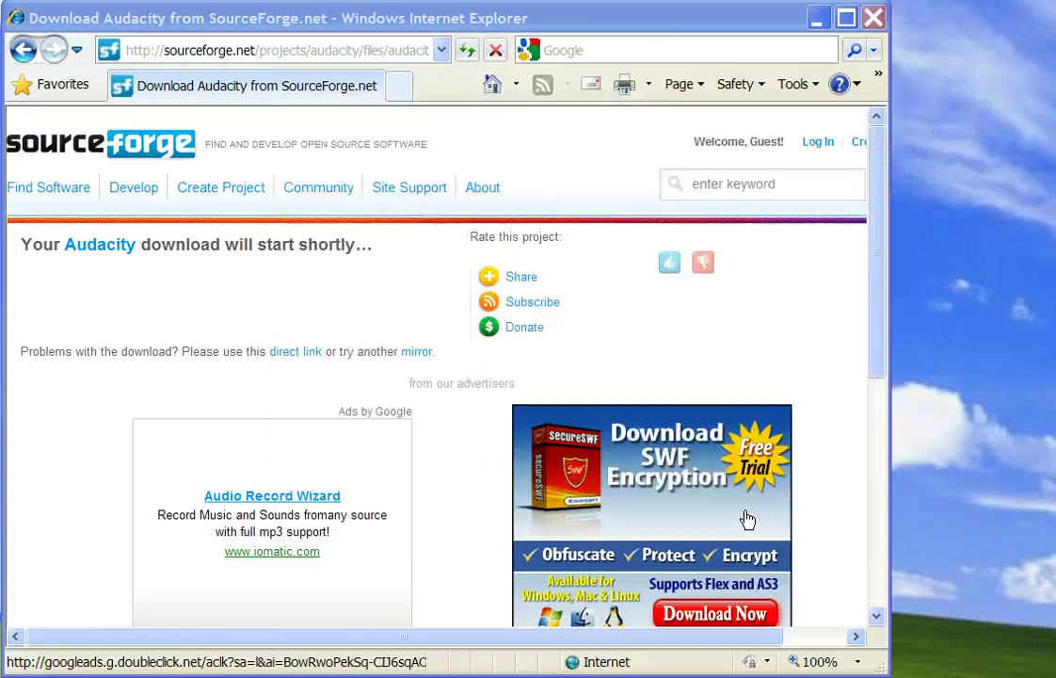
pyautogui.click(874, 18)
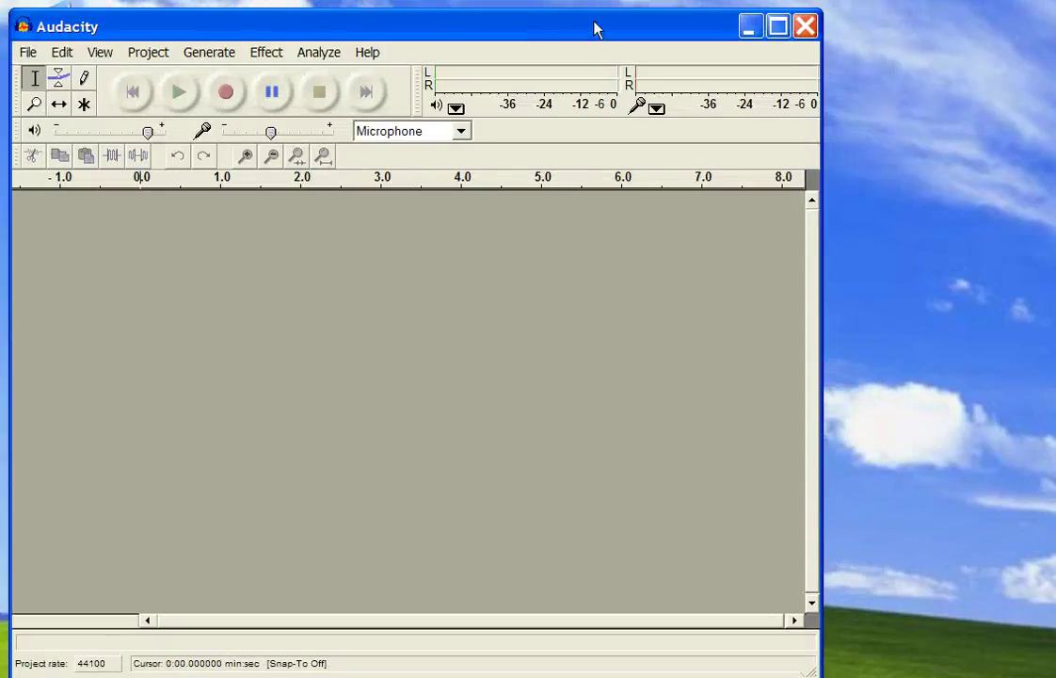
pyautogui.moveTo(594, 28); pyautogui.dragTo(586, 20)
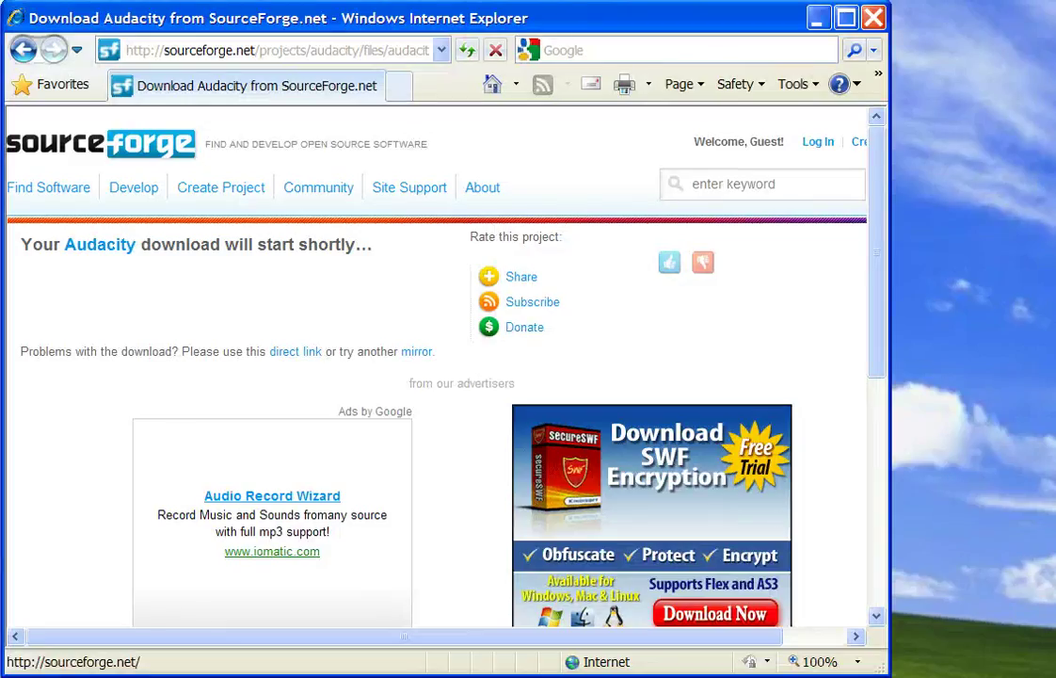
# Return to Audacity's Windows downloads in the browser and open the LAME download page through the LAME MP3 encoder instructions
pyautogui.click(22, 50)
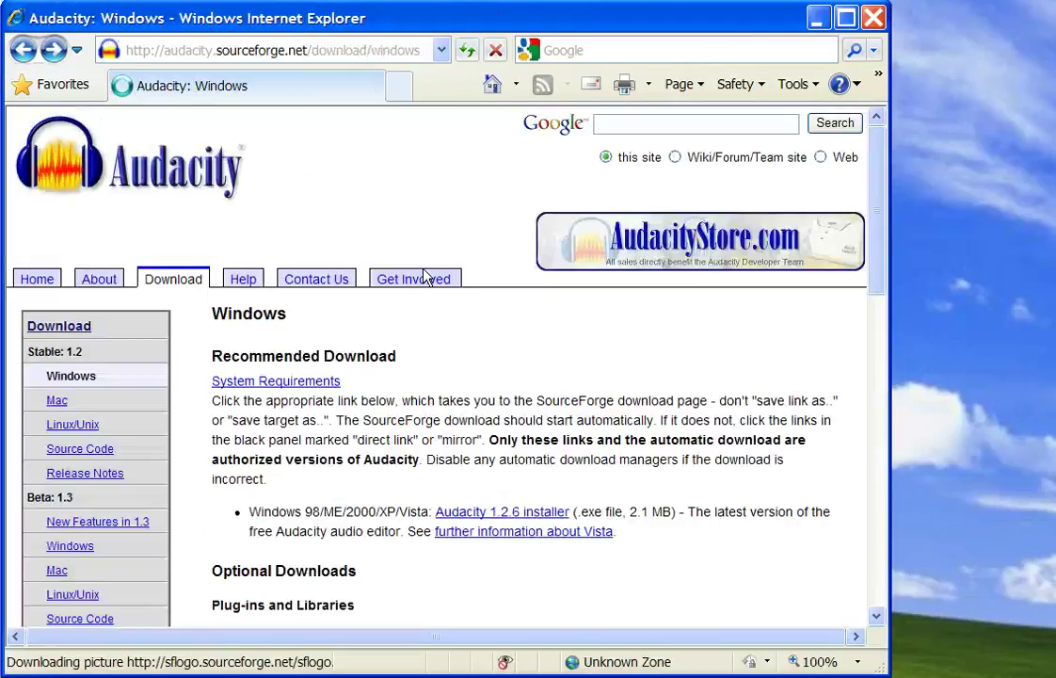
pyautogui.scroll(-4, 464, 352)
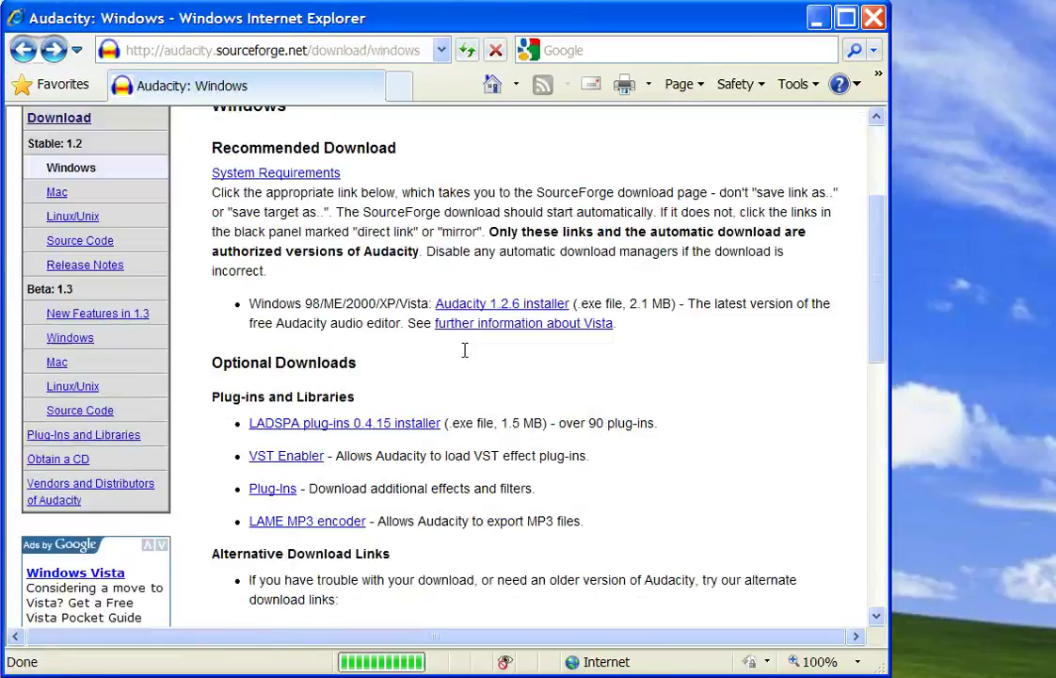
pyautogui.click(314, 521)
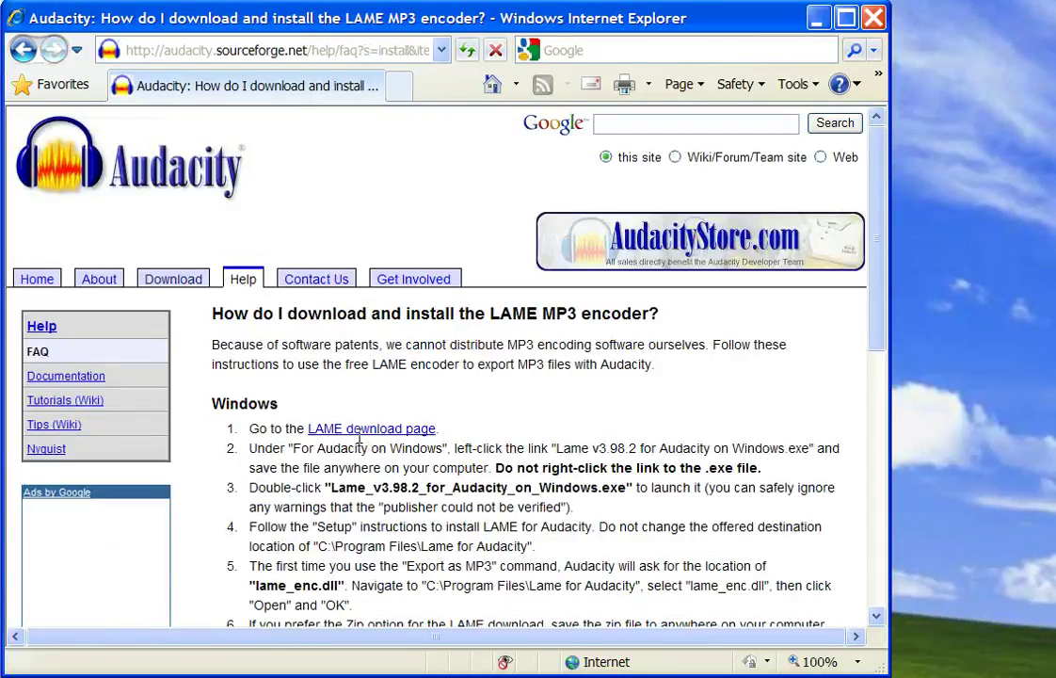
pyautogui.scroll(-2, 554, 424)
pyautogui.scroll(-2, 554, 424)
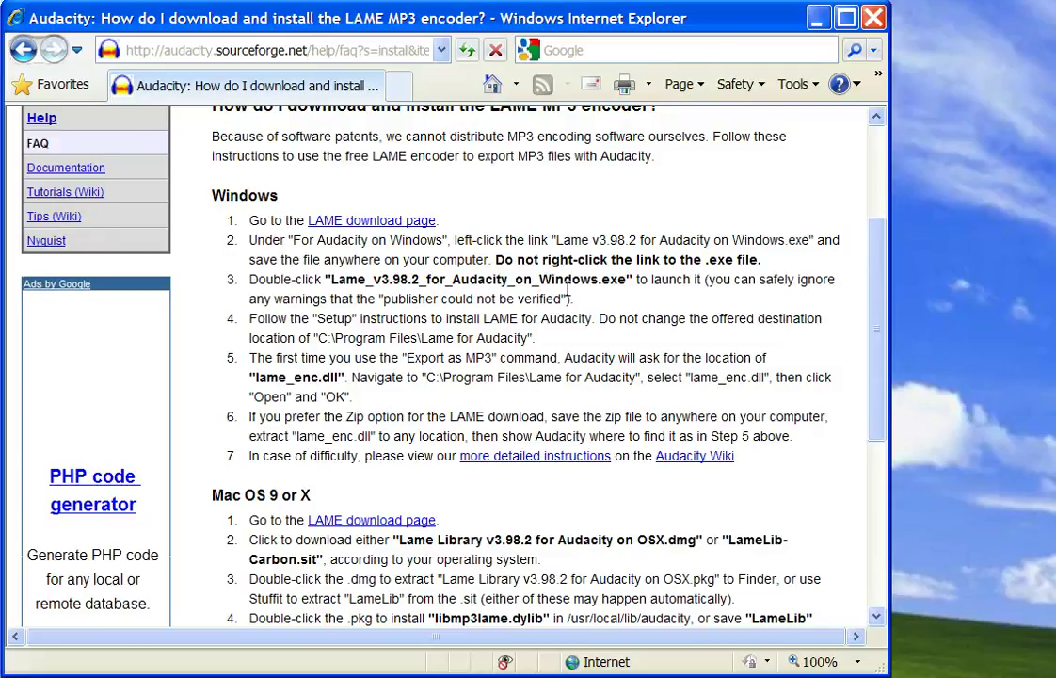
pyautogui.click(410, 225)
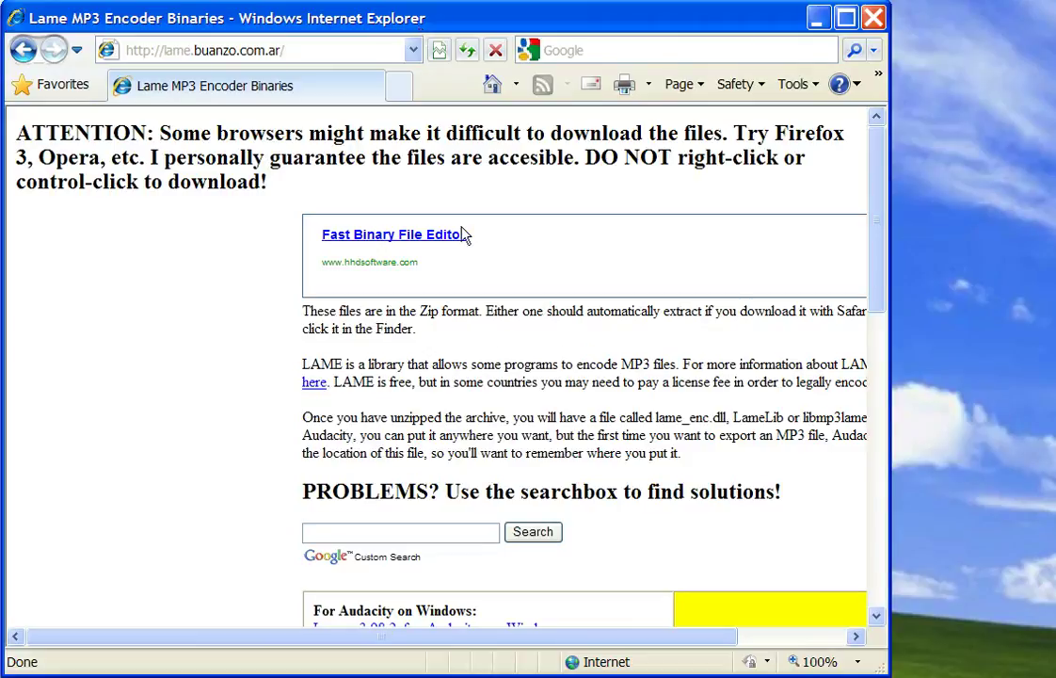
# Download Lame_v3.98.2_for_Audacity_on_Windows.exe and run it to start the LAME setup wizard
pyautogui.scroll(-3, 489, 339)
pyautogui.scroll(-3, 487, 341)
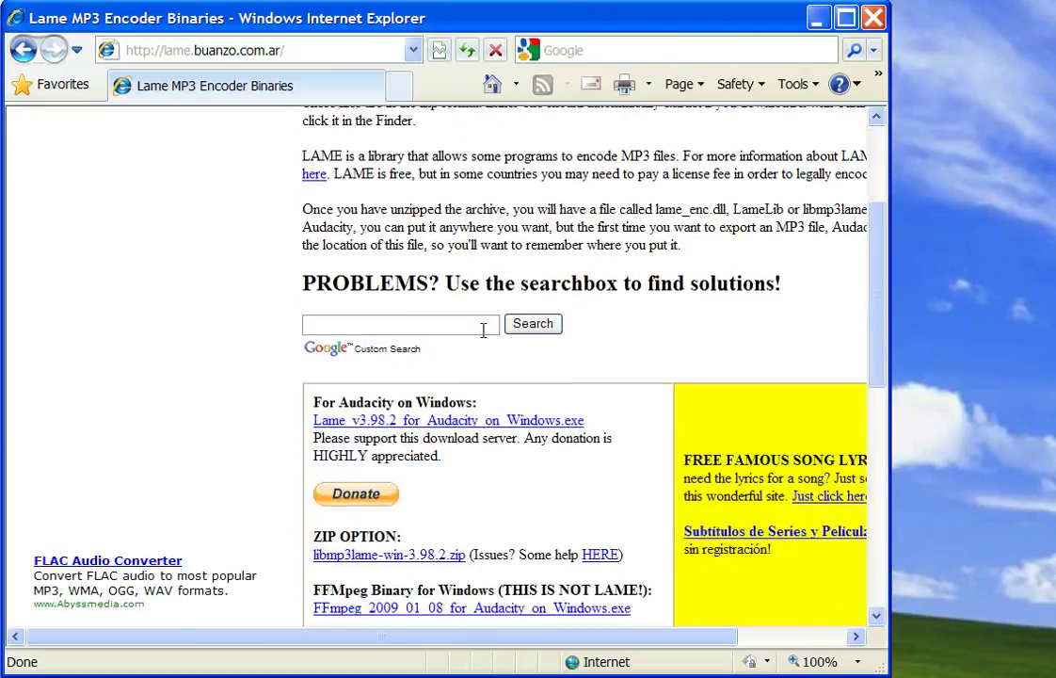
pyautogui.click(455, 423)
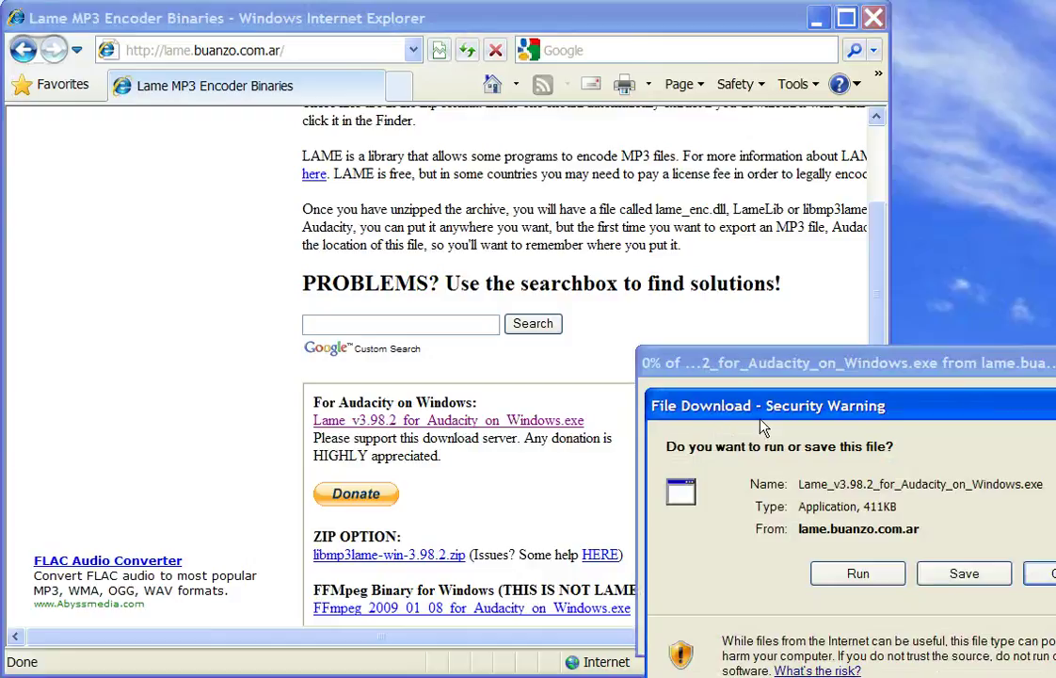
pyautogui.moveTo(761, 408); pyautogui.dragTo(447, 244)
pyautogui.click(550, 412)
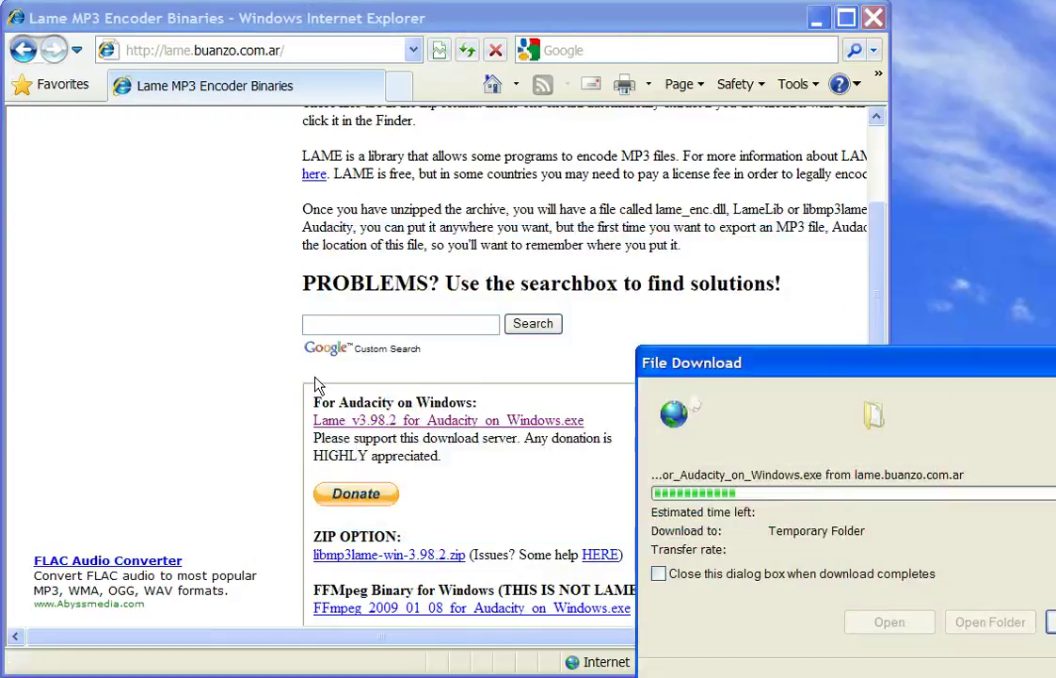
pyautogui.moveTo(764, 361); pyautogui.dragTo(411, 167)
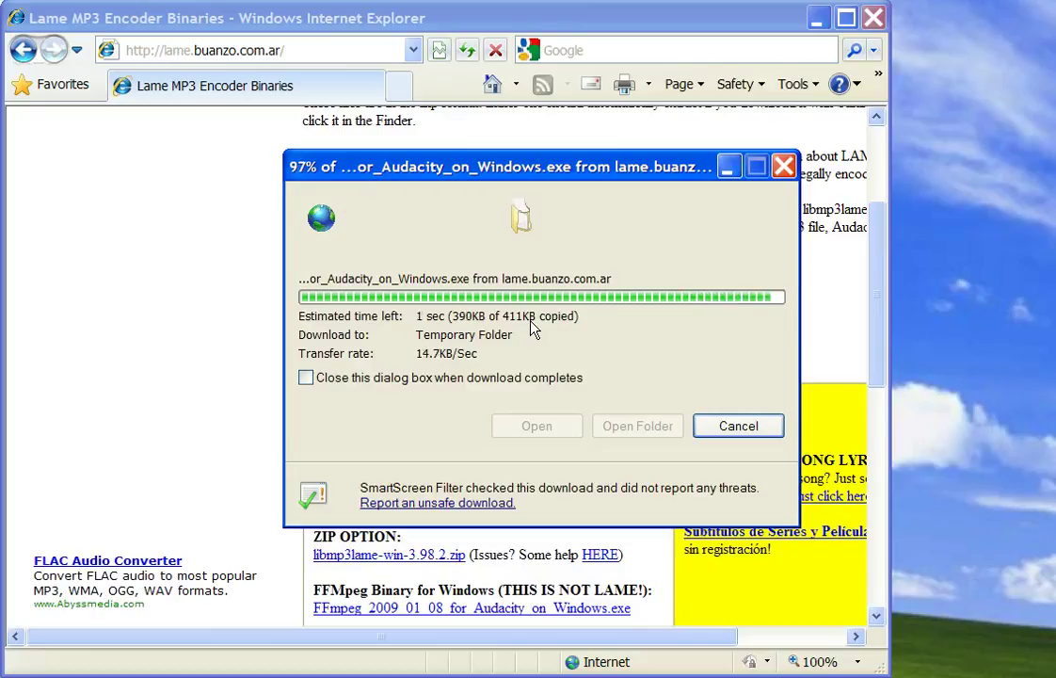
pyautogui.click(651, 353)
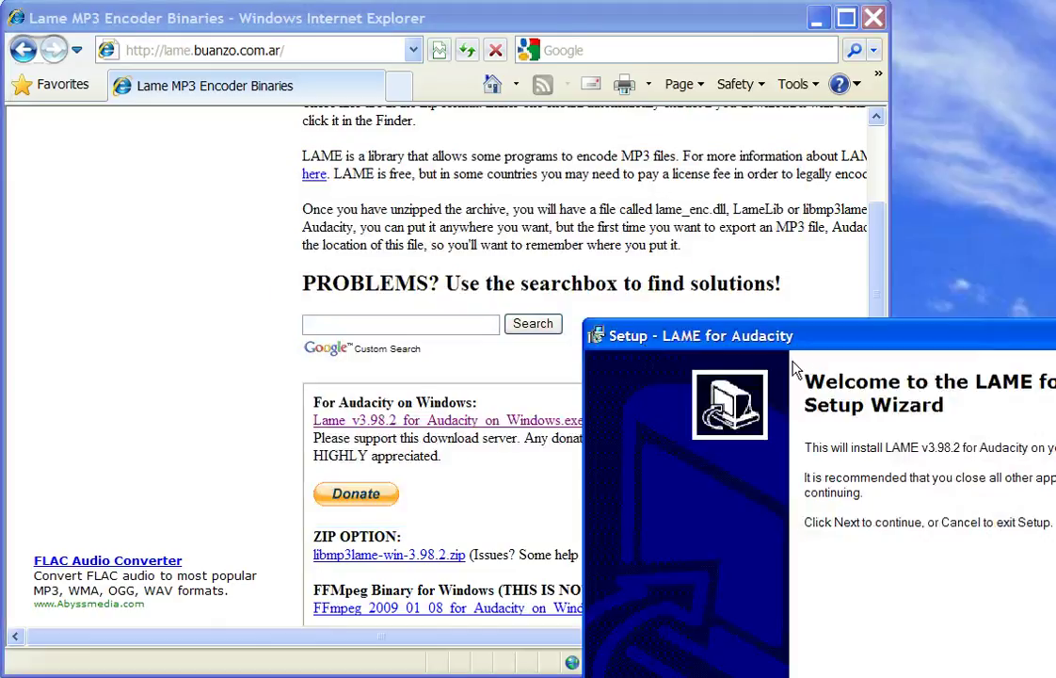
pyautogui.moveTo(700, 292); pyautogui.dragTo(462, 123)
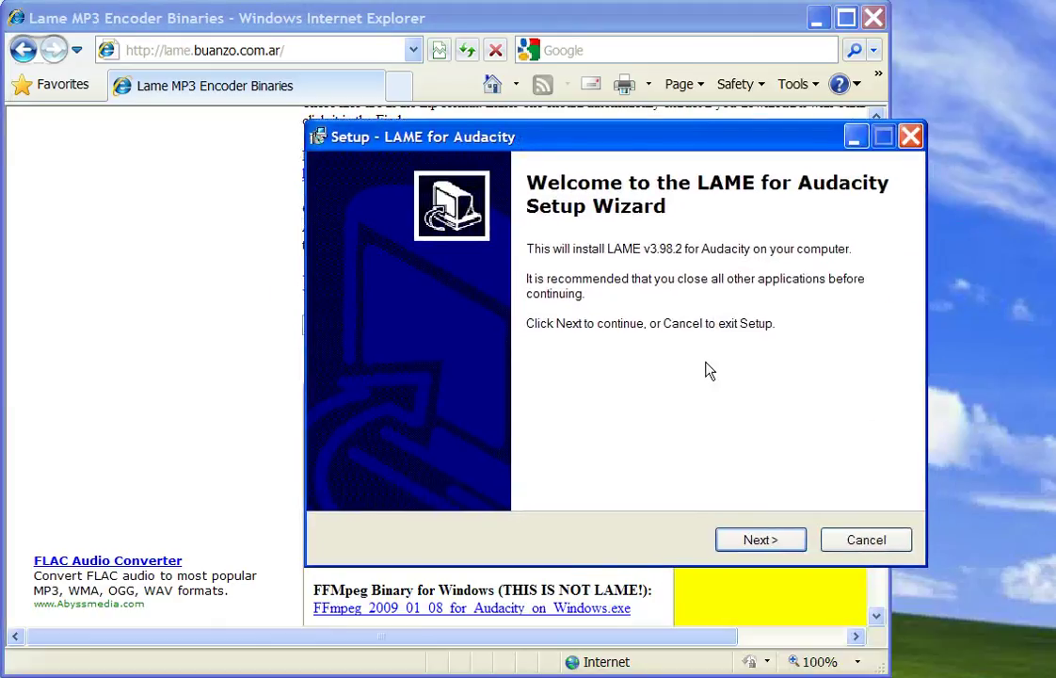
# Accept the LAME for Audacity license agreement and install it into the default folder C:\Program Files\Lame for Audacity, completing the setup
pyautogui.click(794, 540)
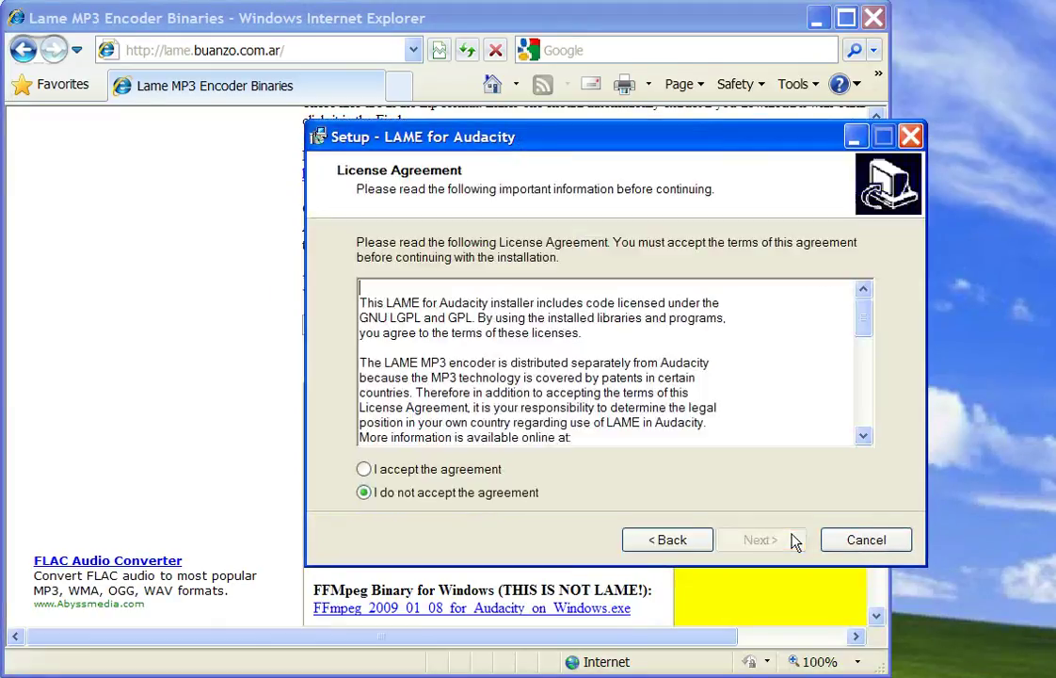
pyautogui.click(363, 469)
pyautogui.moveTo(864, 332); pyautogui.dragTo(796, 433)
pyautogui.click(789, 544)
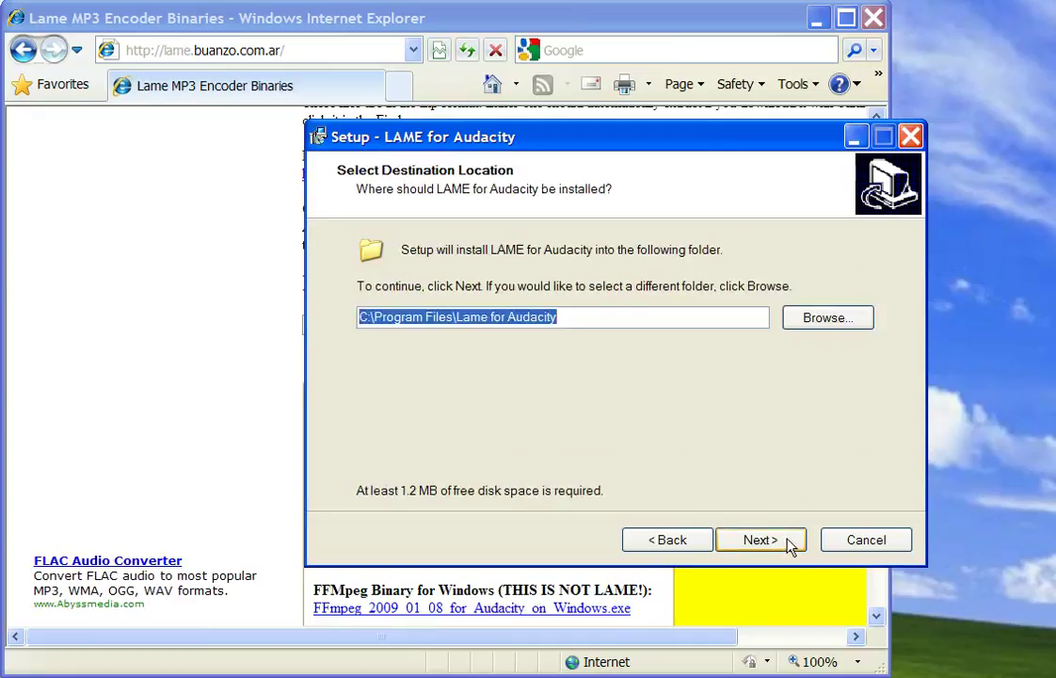
pyautogui.click(789, 543)
pyautogui.click(789, 542)
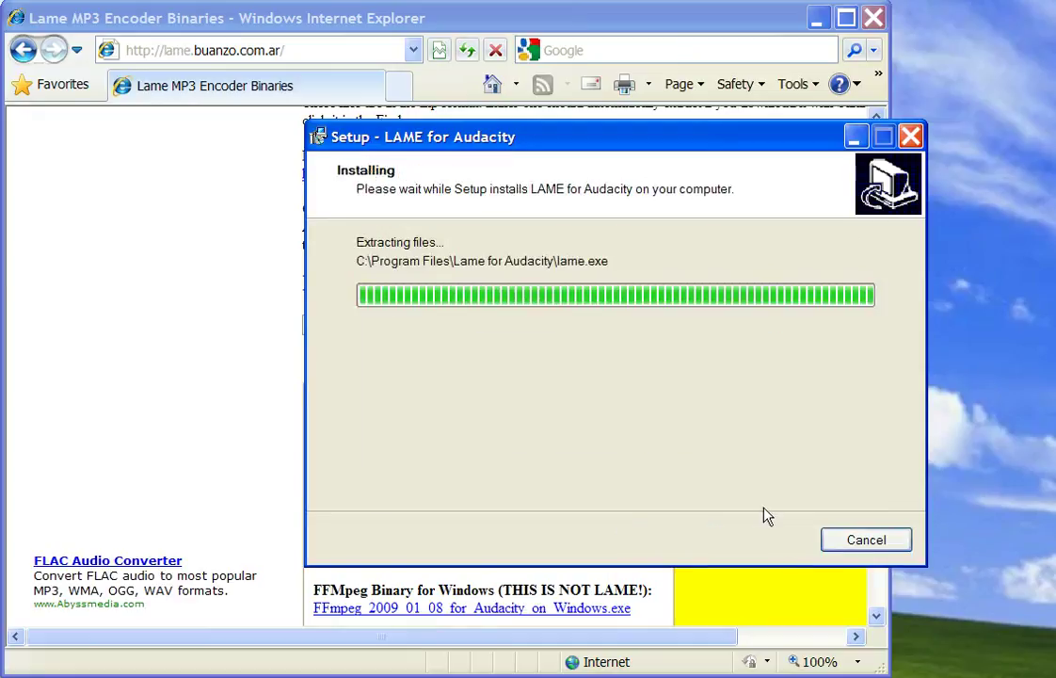
pyautogui.click(749, 532)
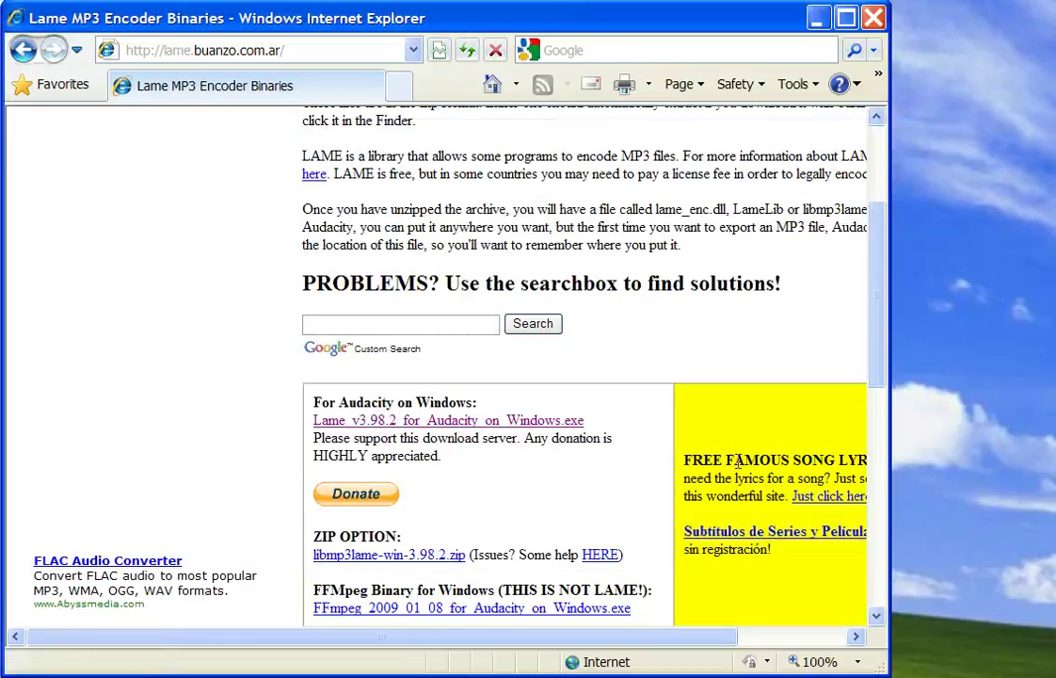
pyautogui.click(184, 54)
pyautogui.write('www.g')
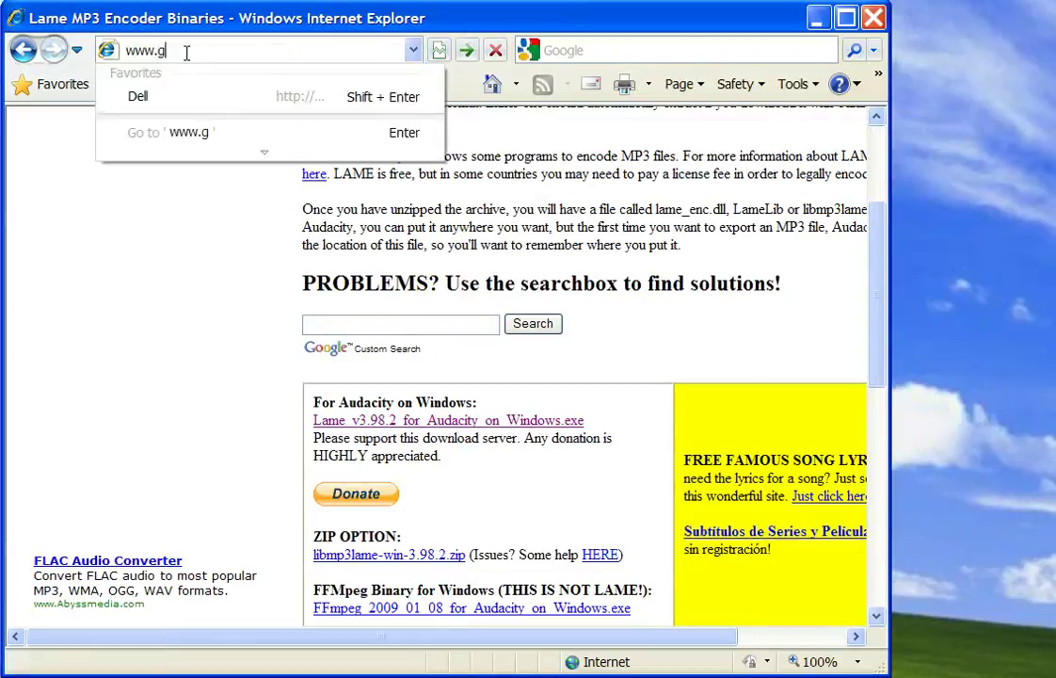
pyautogui.write('oogle.com')
pyautogui.press('Return')
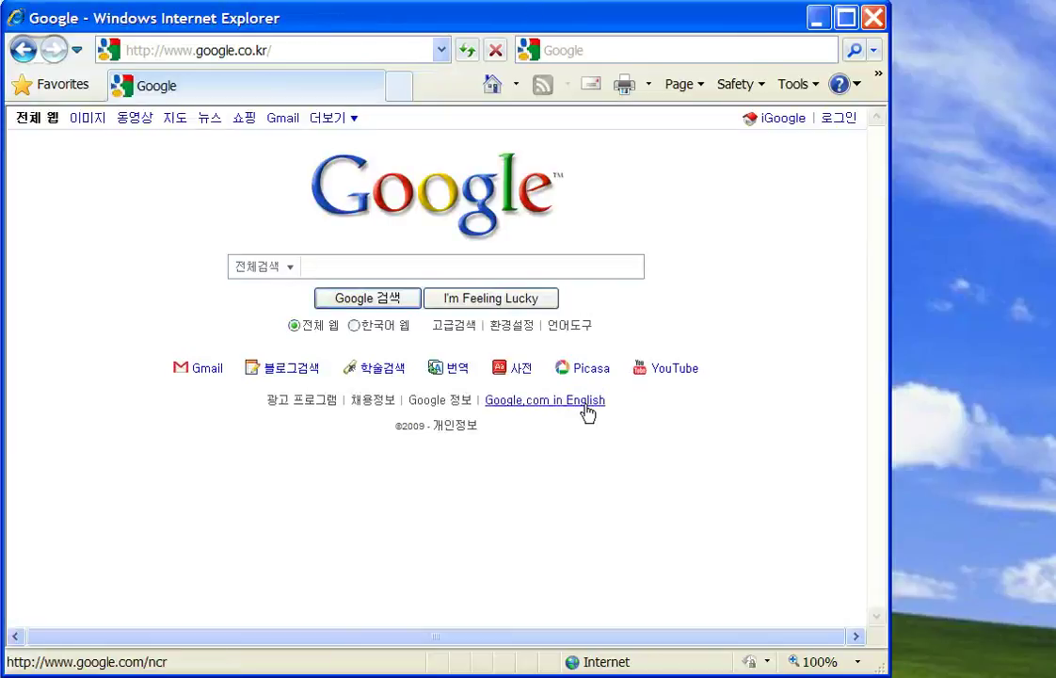
pyautogui.click(585, 408)
pyautogui.click(826, 22)
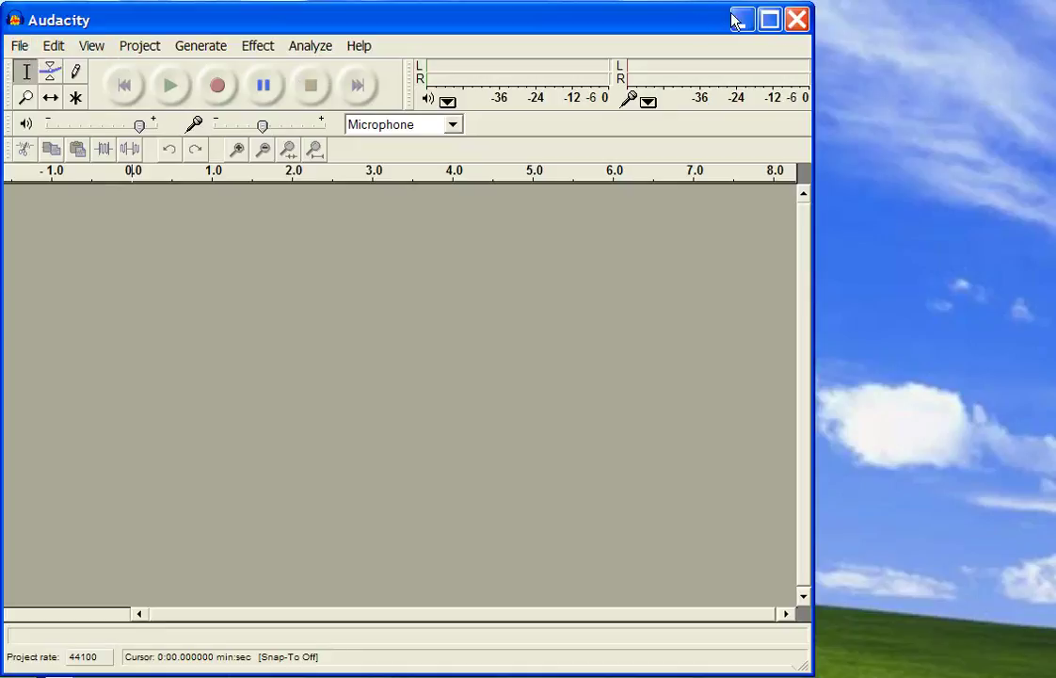
# Close the running Audacity window and relaunch Audacity from the installed programs
pyautogui.click(794, 23)
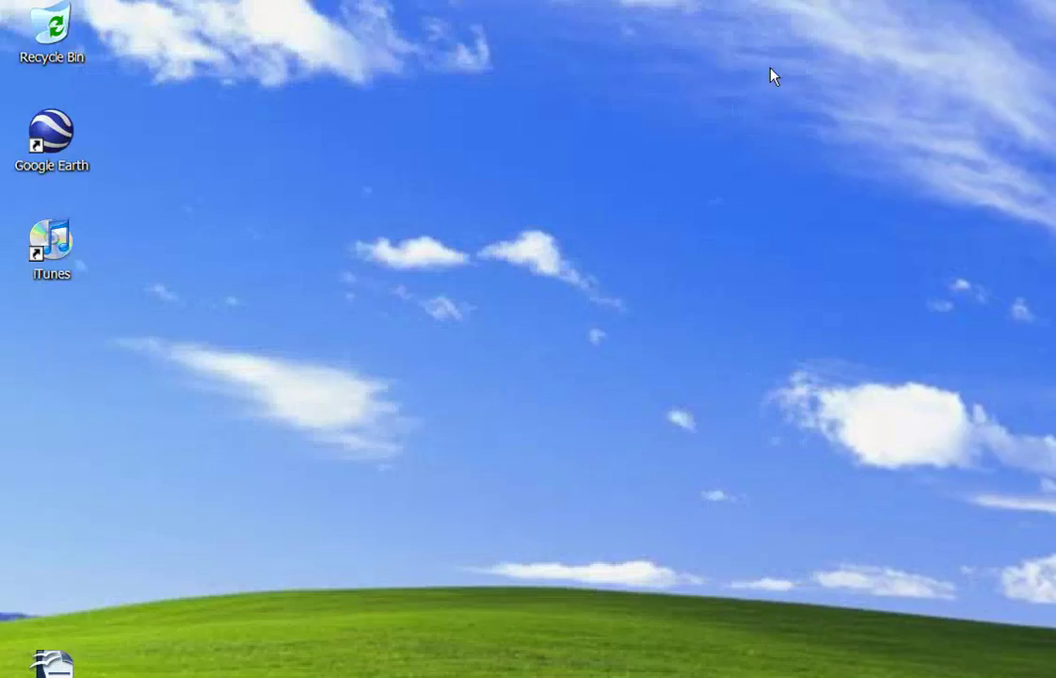
pyautogui.press('super')
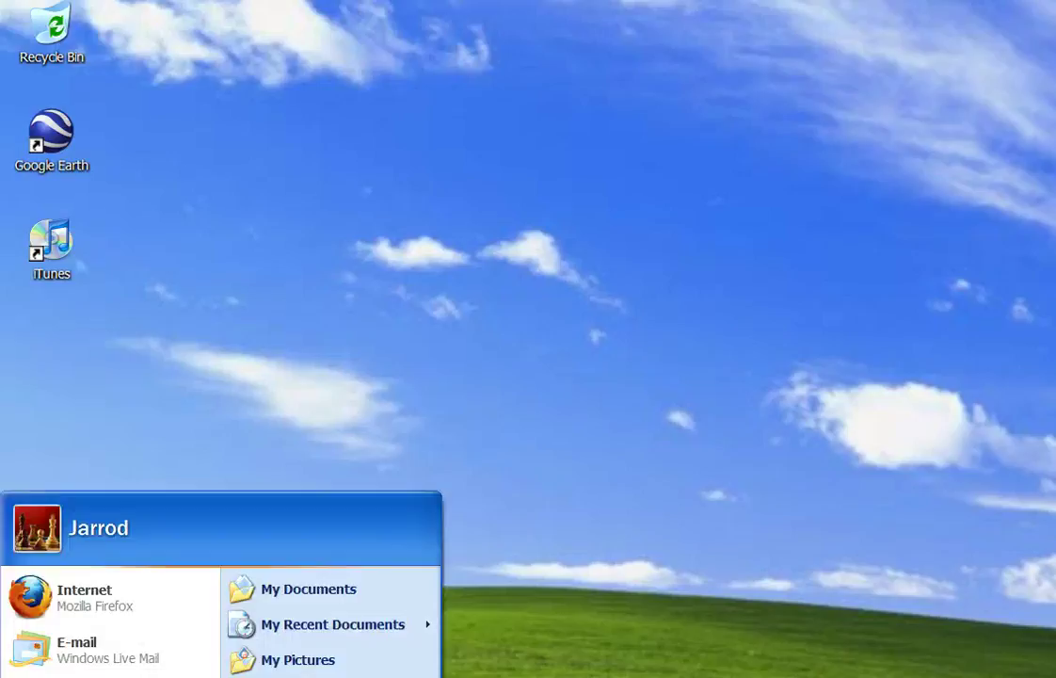
pyautogui.moveTo(94, 677)
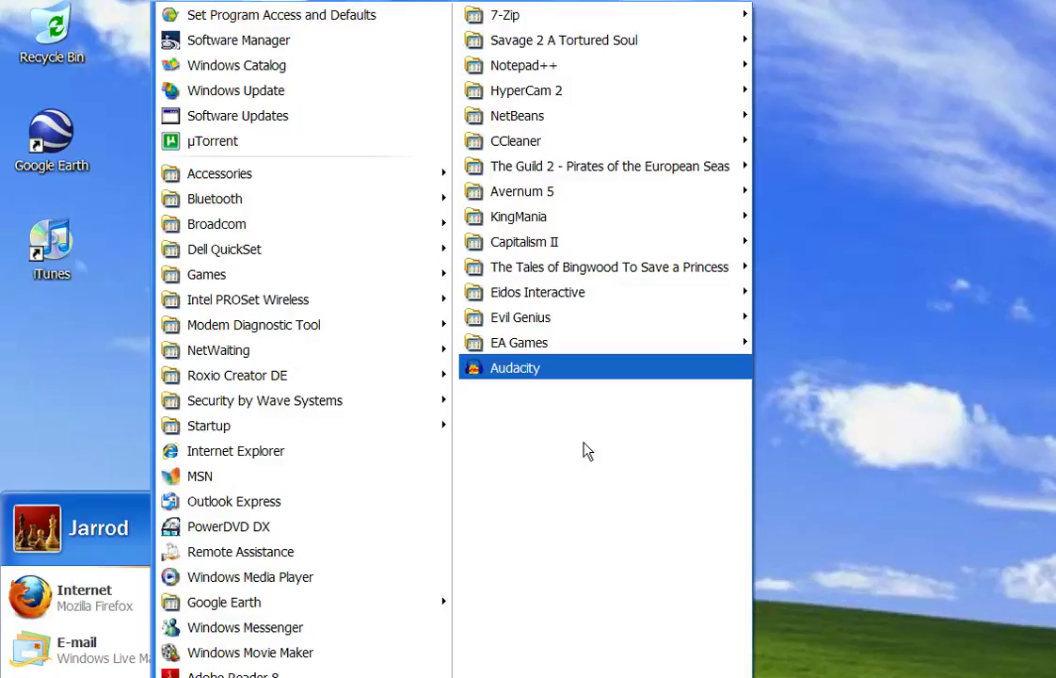
pyautogui.click(593, 374)
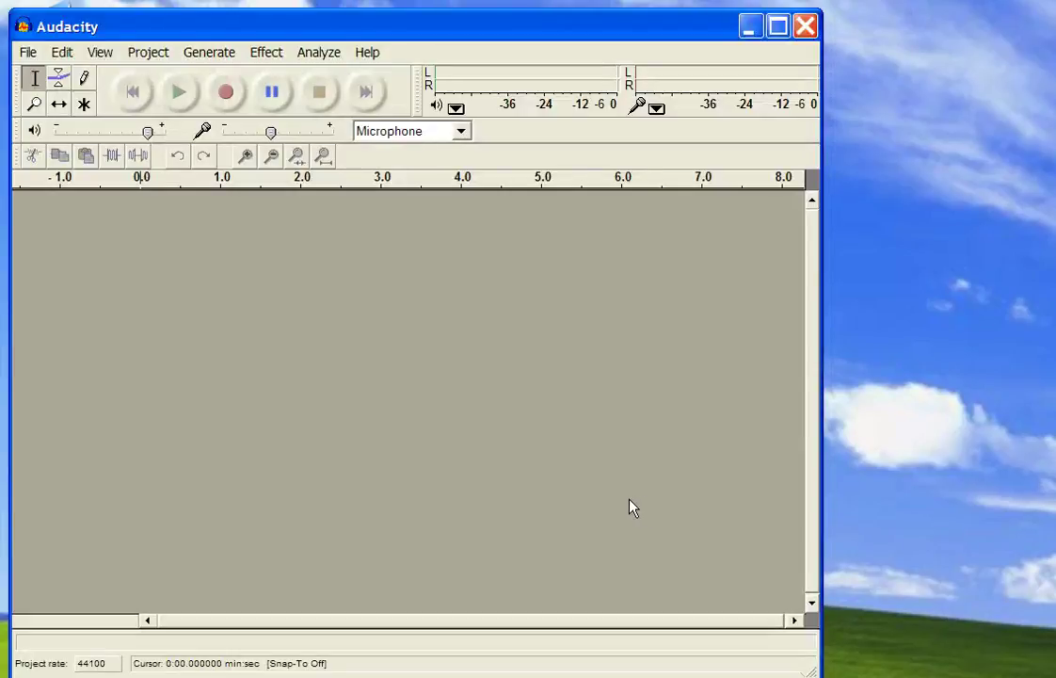